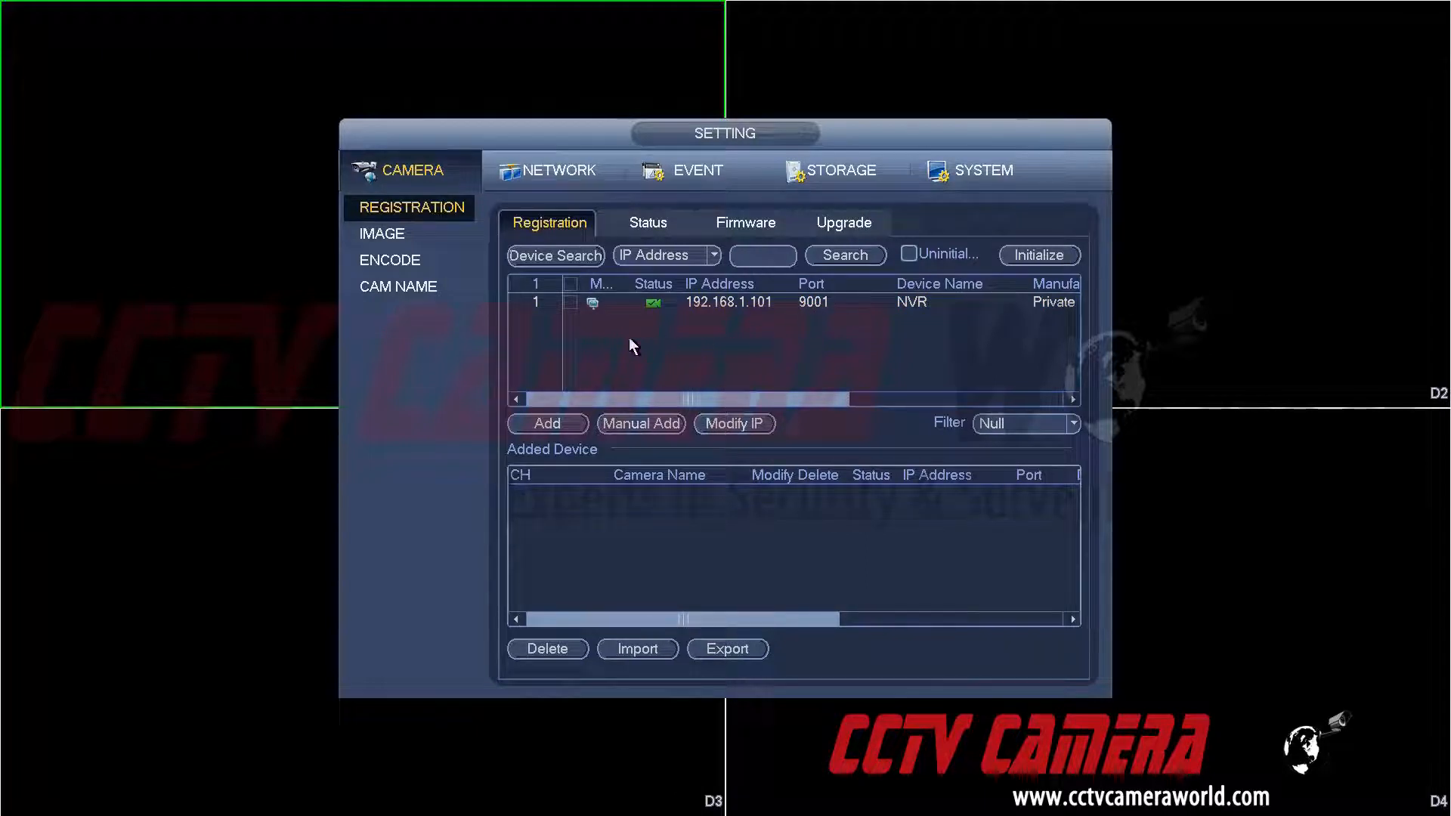
Start manually adding a device on channel D1 and set its IP address to 192.168.1.101.
{"action": "left_click", "coordinate": [570, 303]}
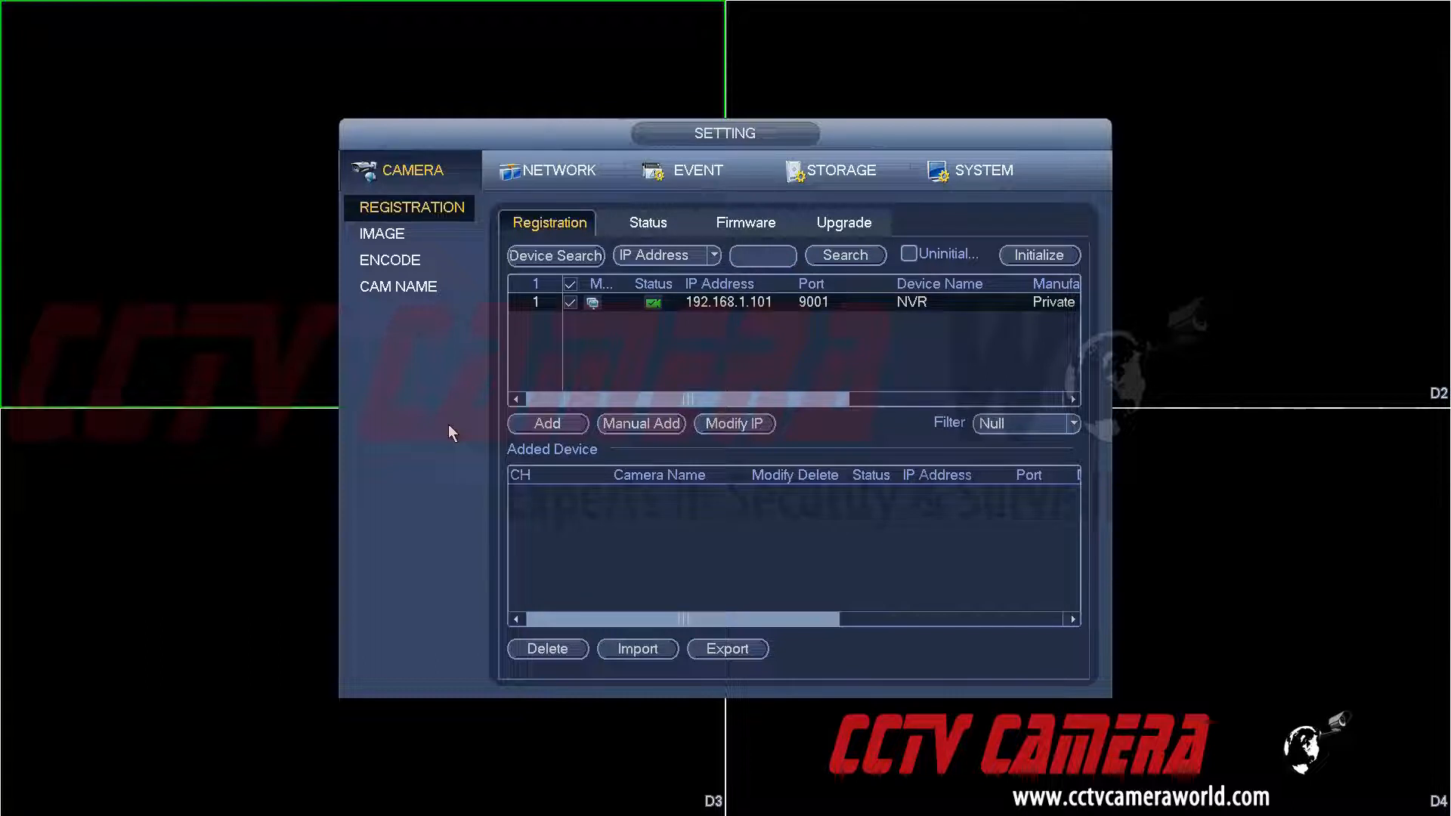
{"action": "left_click", "coordinate": [570, 303]}
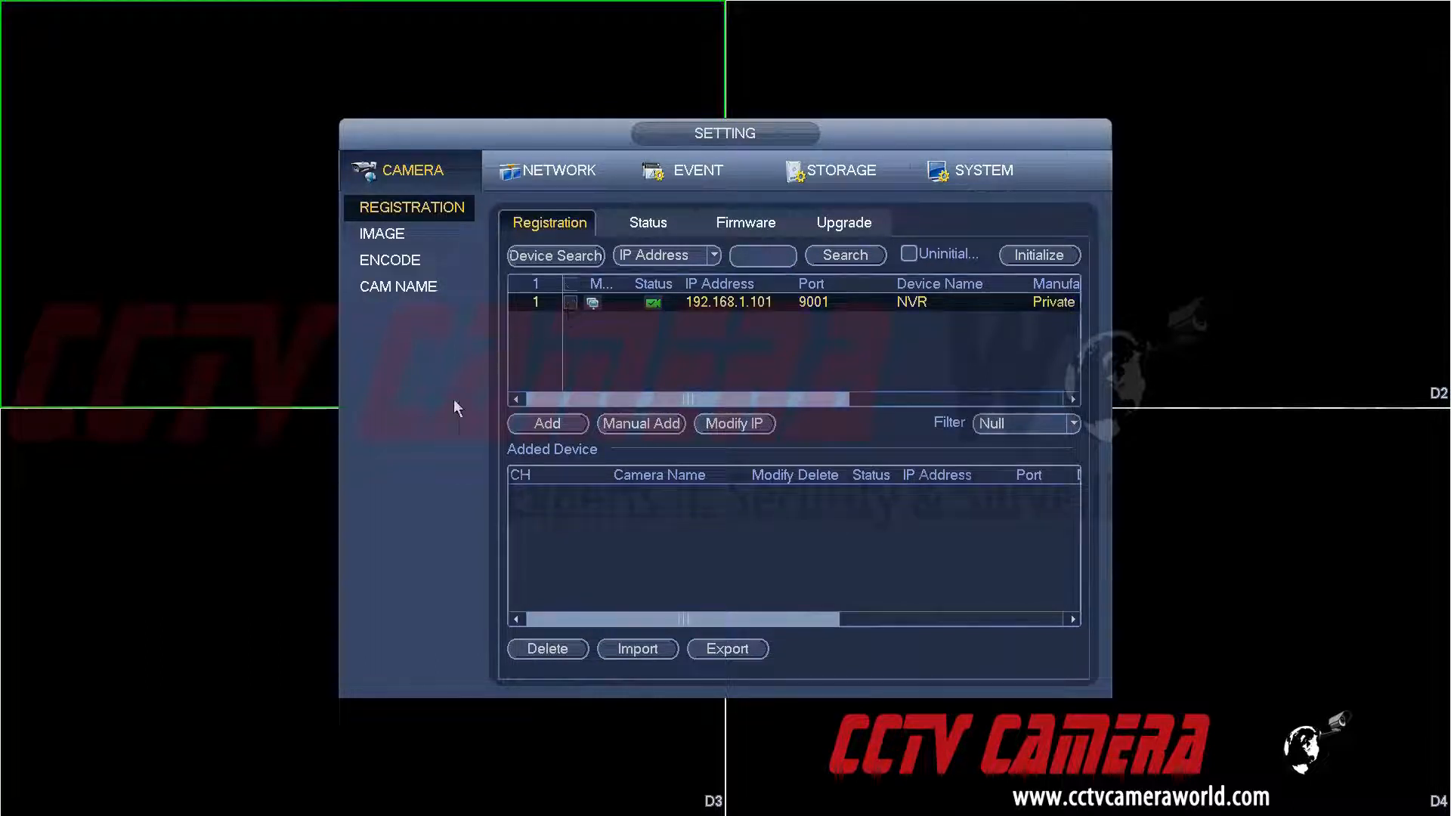
{"action": "left_click", "coordinate": [624, 425]}
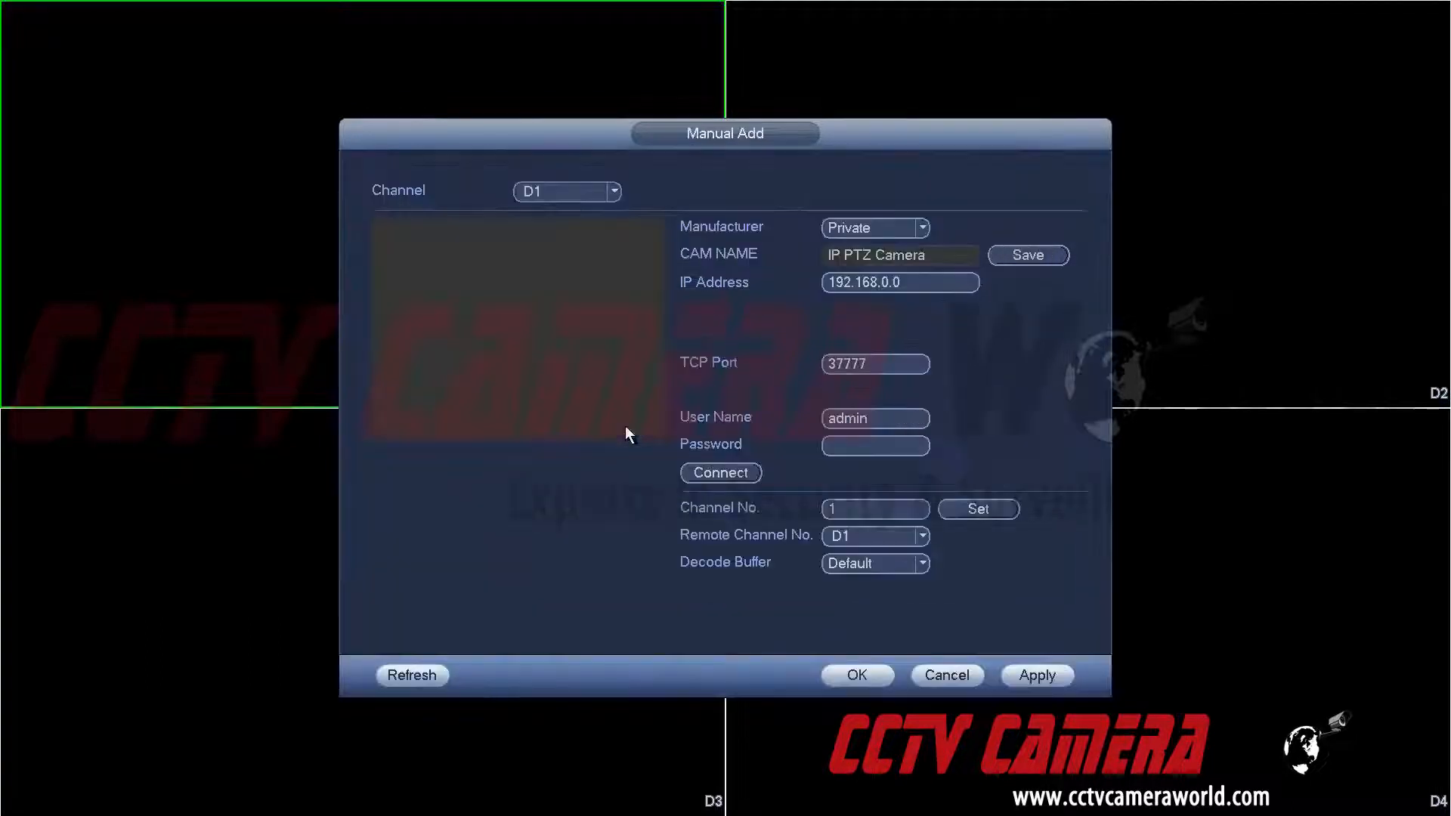
{"action": "left_click", "coordinate": [899, 284]}
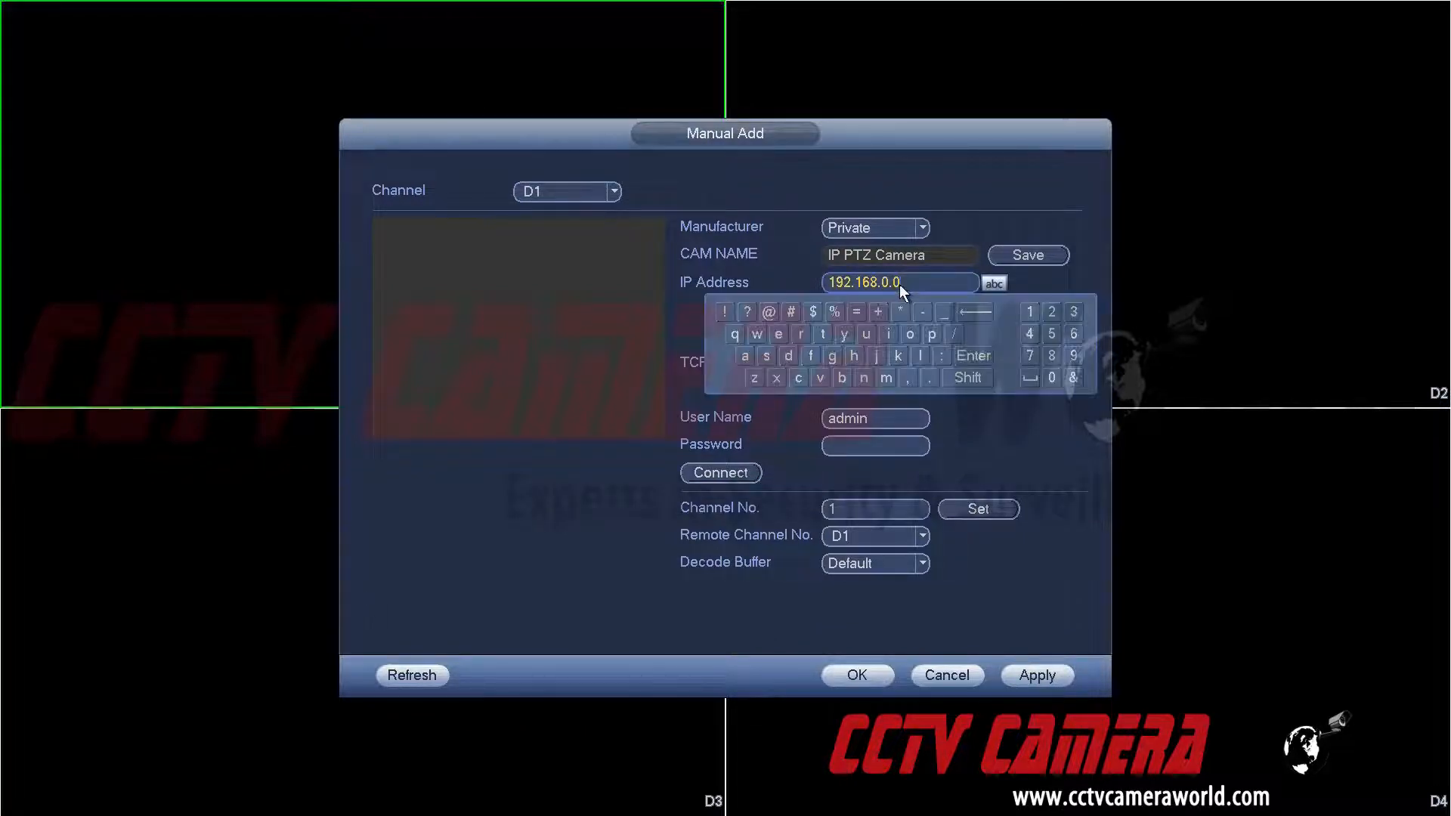
{"action": "left_click", "coordinate": [974, 312]}
{"action": "left_click", "coordinate": [974, 313]}
{"action": "left_click", "coordinate": [1027, 310]}
{"action": "left_click", "coordinate": [1028, 311]}
{"action": "left_click", "coordinate": [1052, 379]}
{"action": "left_click", "coordinate": [1028, 311]}
{"action": "left_click", "coordinate": [907, 364]}
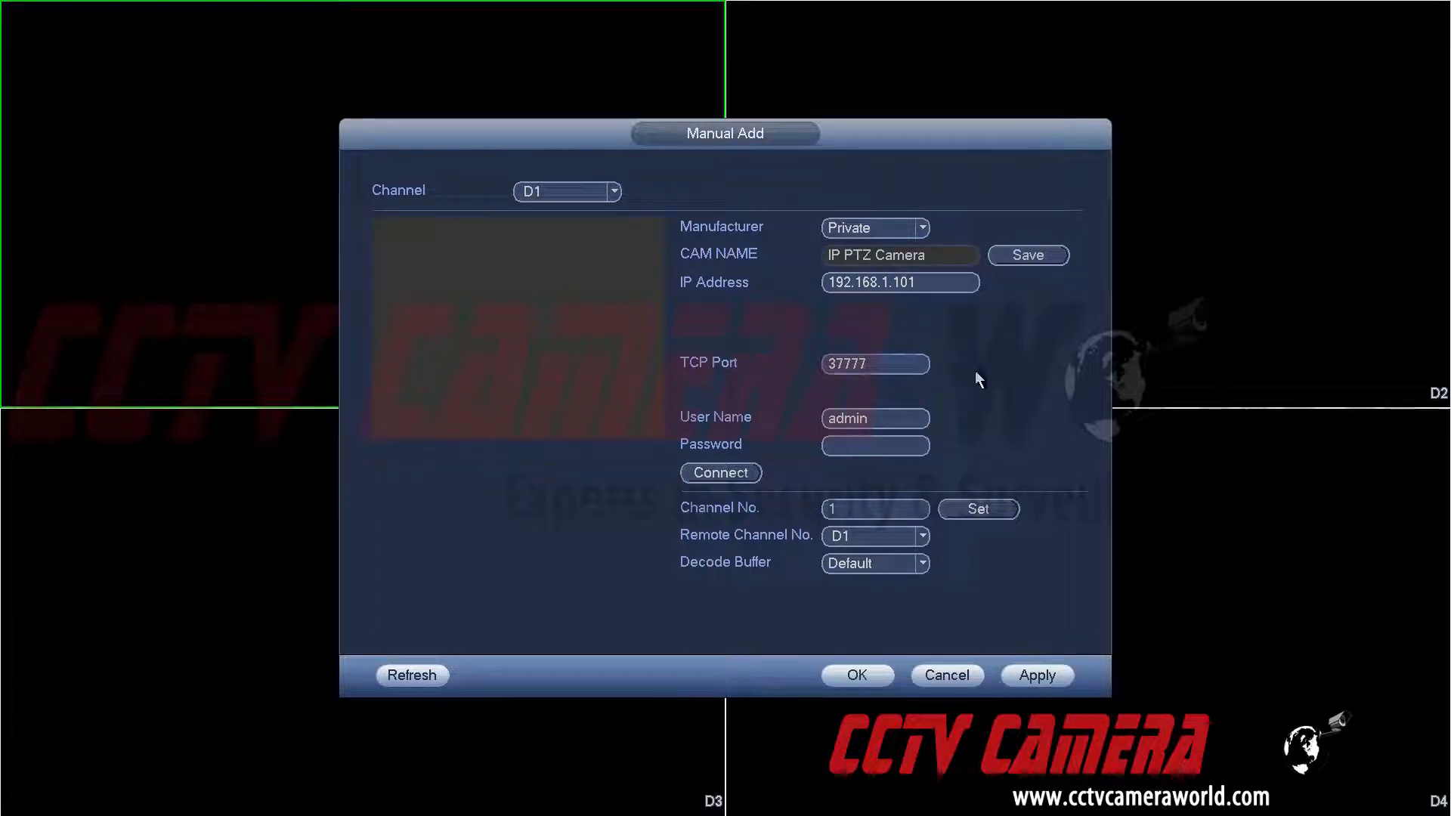
Set the TCP port of the manually added device to 9001.
{"action": "left_click", "coordinate": [944, 366]}
{"action": "left_click", "coordinate": [869, 441]}
{"action": "left_click", "coordinate": [869, 441]}
{"action": "left_click", "coordinate": [869, 441]}
{"action": "left_click", "coordinate": [869, 441]}
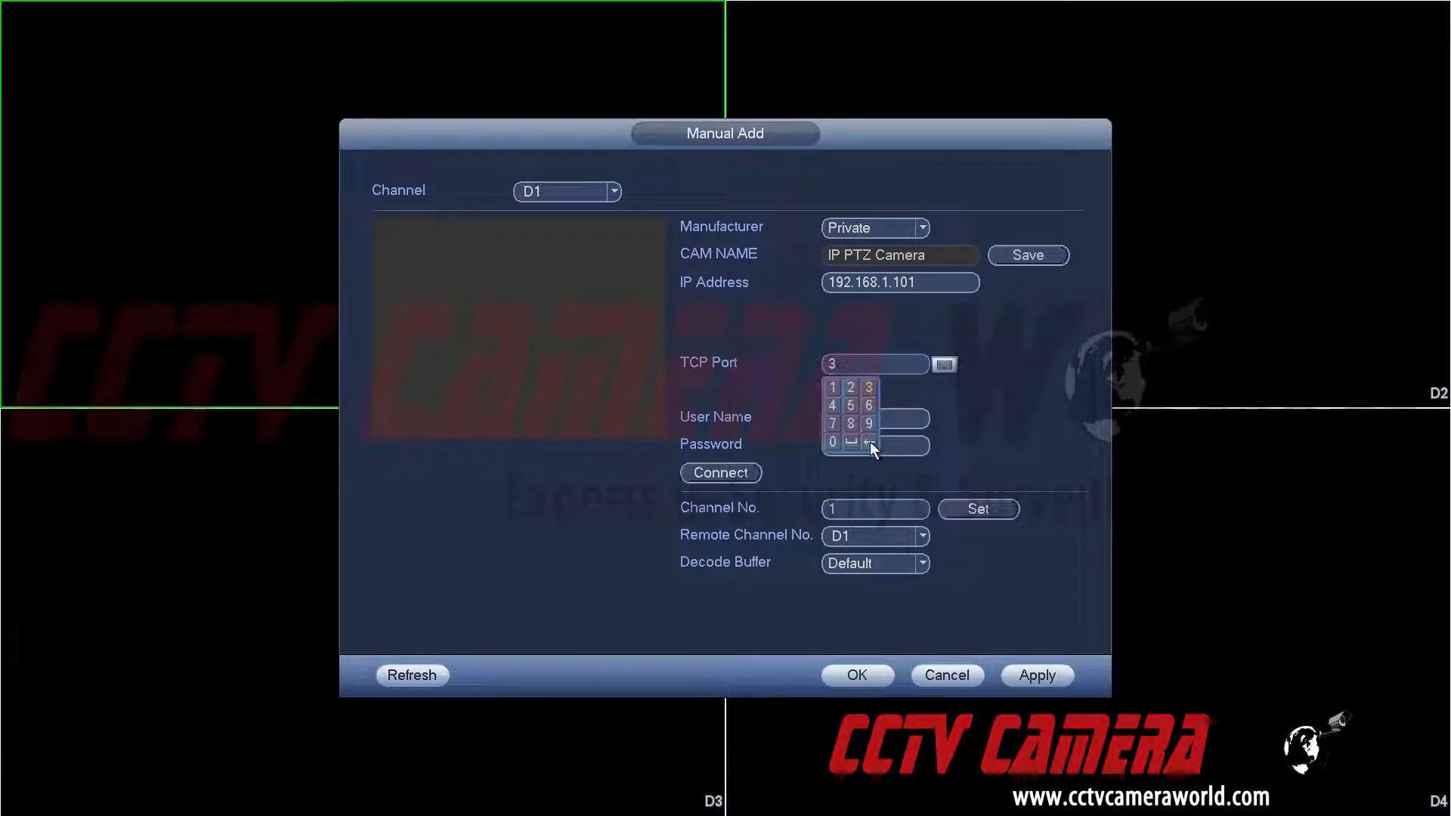
{"action": "left_click", "coordinate": [869, 441]}
{"action": "left_click", "coordinate": [869, 427]}
{"action": "left_click", "coordinate": [834, 444]}
{"action": "left_click", "coordinate": [835, 444]}
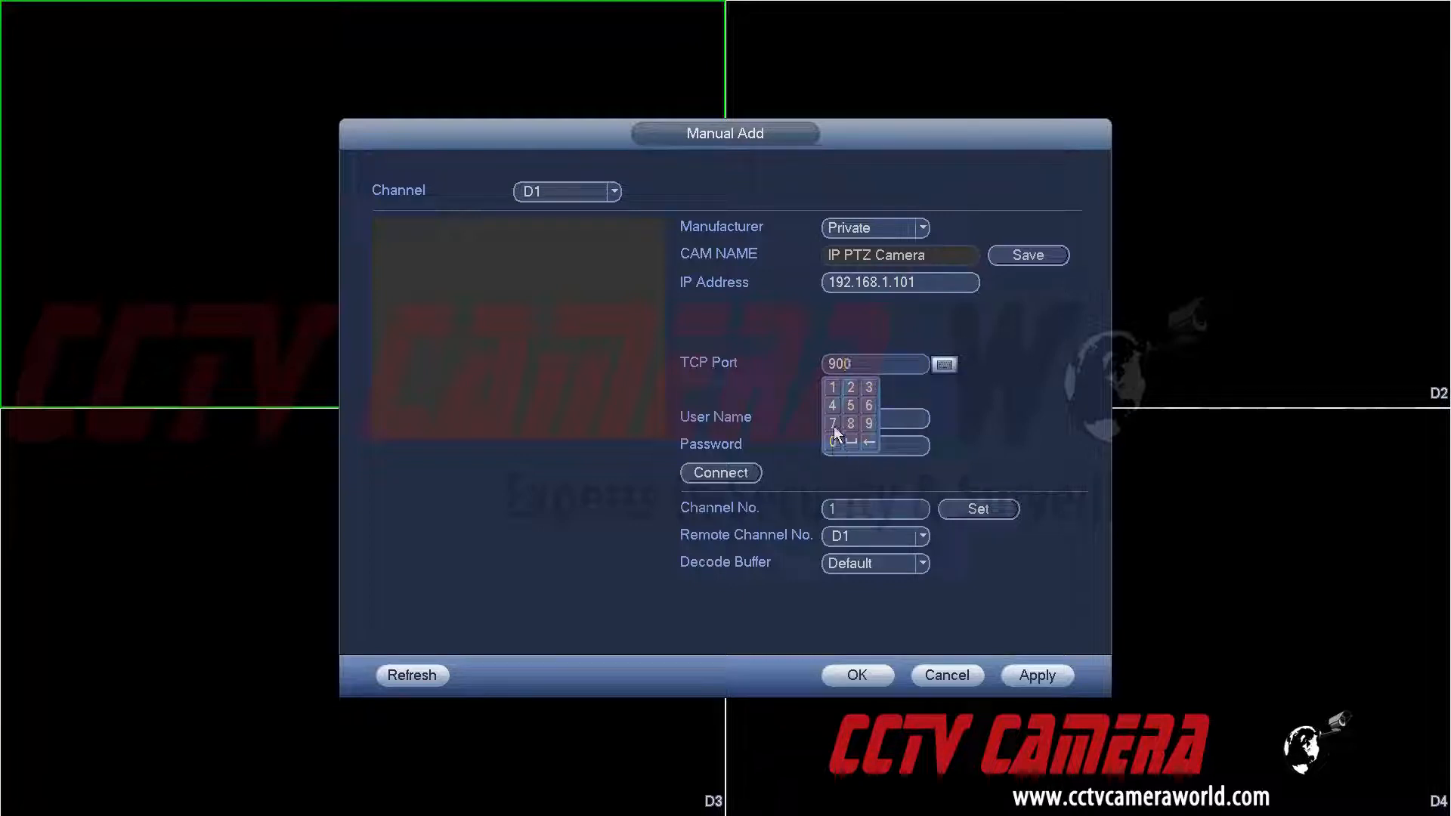
{"action": "left_click", "coordinate": [833, 389]}
Replace the device's login user name with videouser.
{"action": "left_click", "coordinate": [882, 420]}
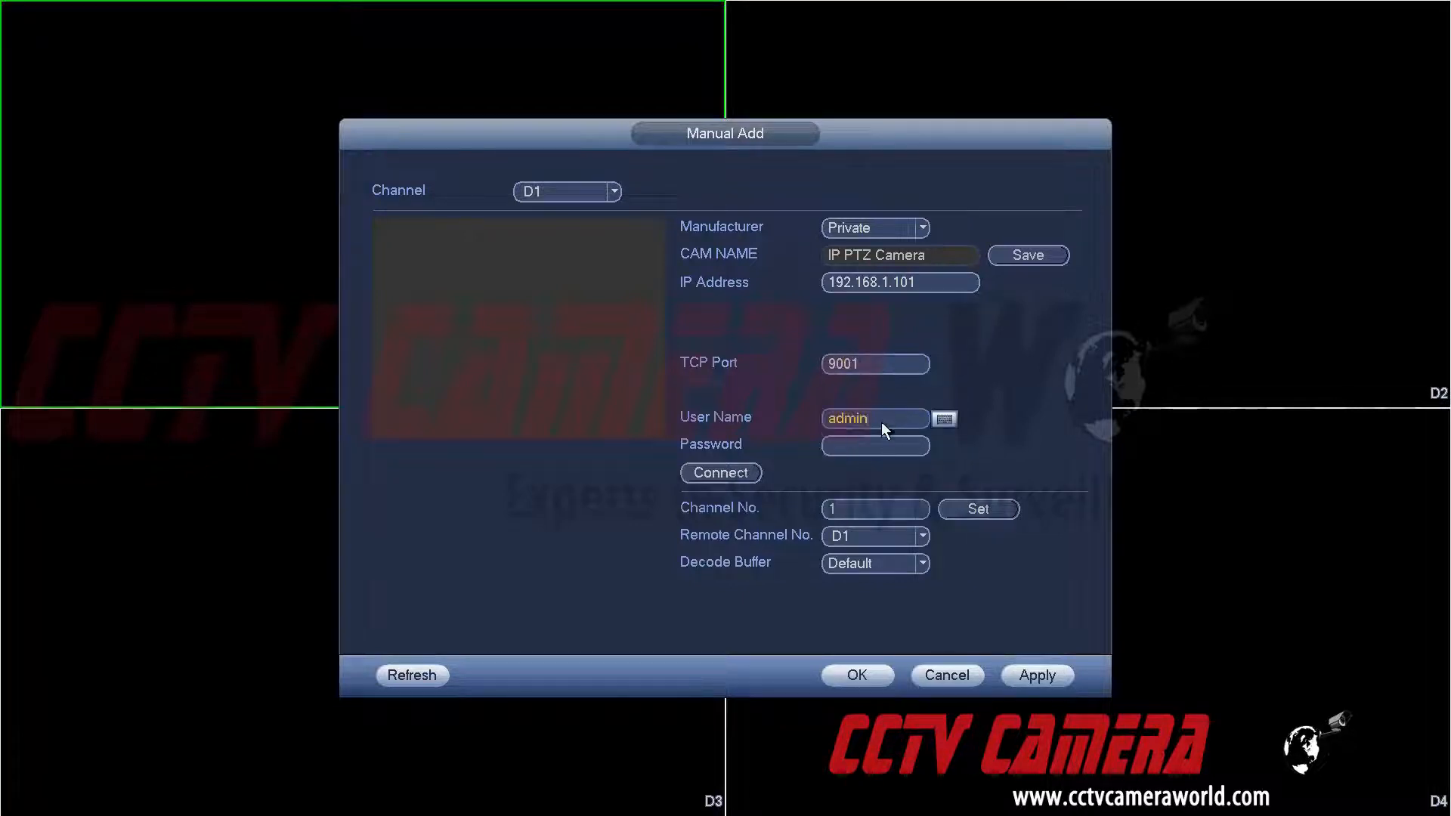
{"action": "left_click", "coordinate": [881, 422]}
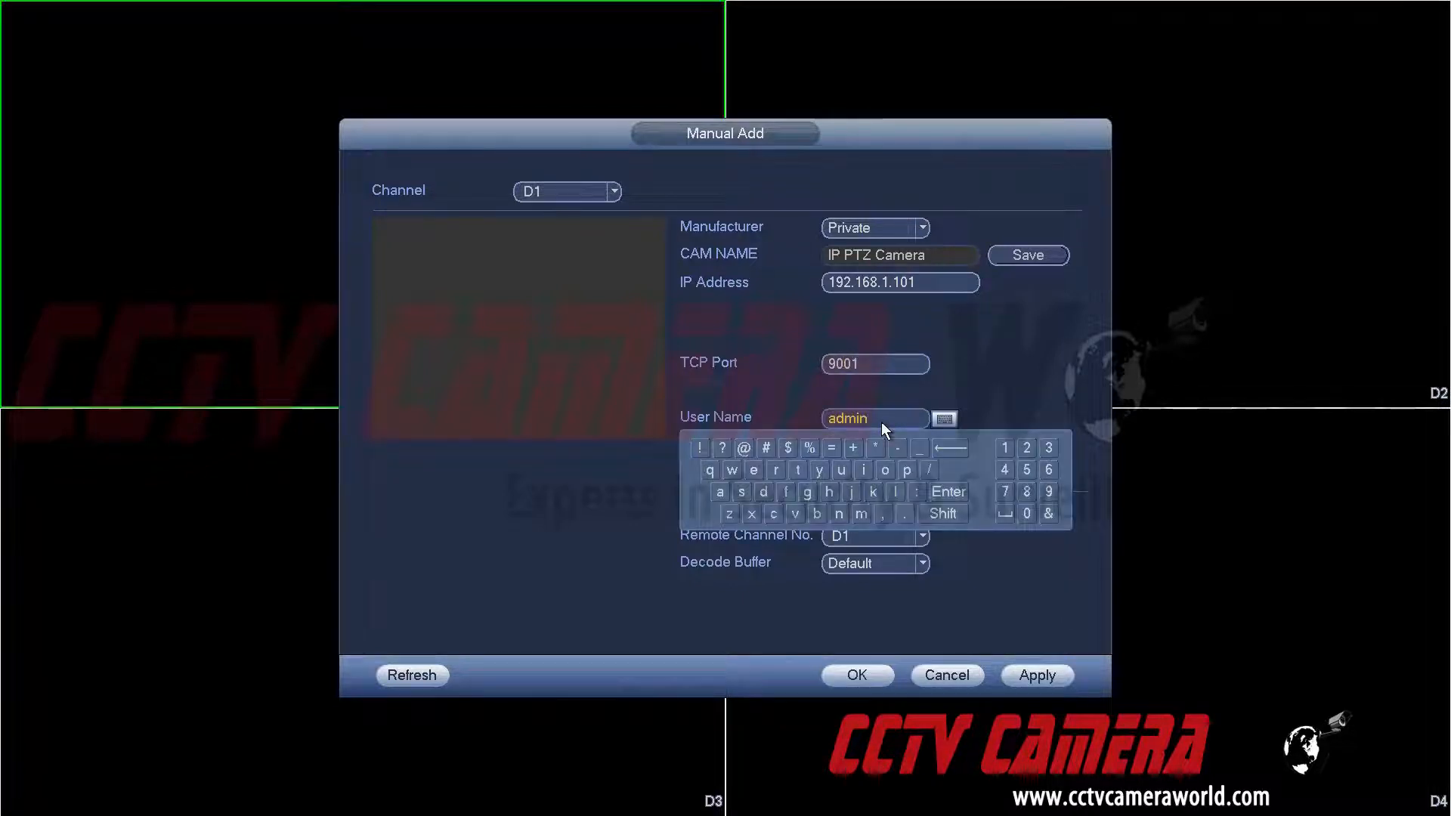
{"action": "left_click", "coordinate": [950, 451]}
{"action": "left_click", "coordinate": [950, 451]}
{"action": "left_click", "coordinate": [950, 450]}
{"action": "left_click", "coordinate": [950, 450]}
{"action": "left_click", "coordinate": [950, 450]}
{"action": "left_click", "coordinate": [798, 512]}
{"action": "left_click", "coordinate": [763, 491]}
{"action": "left_click", "coordinate": [753, 470]}
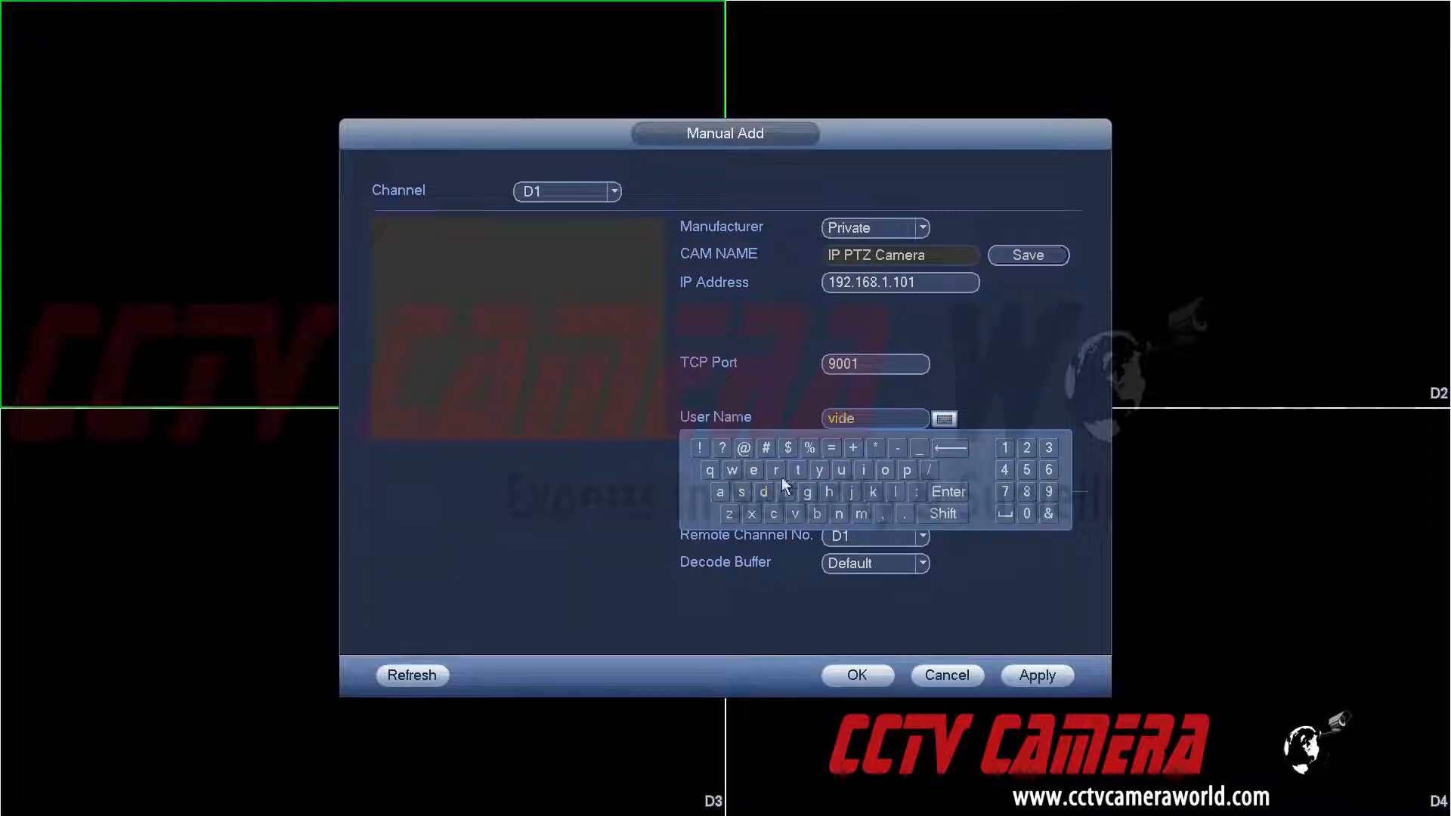
{"action": "left_click", "coordinate": [882, 472]}
{"action": "left_click", "coordinate": [840, 470]}
{"action": "left_click", "coordinate": [741, 492]}
{"action": "left_click", "coordinate": [753, 470]}
{"action": "left_click", "coordinate": [776, 471]}
{"action": "left_click", "coordinate": [943, 417]}
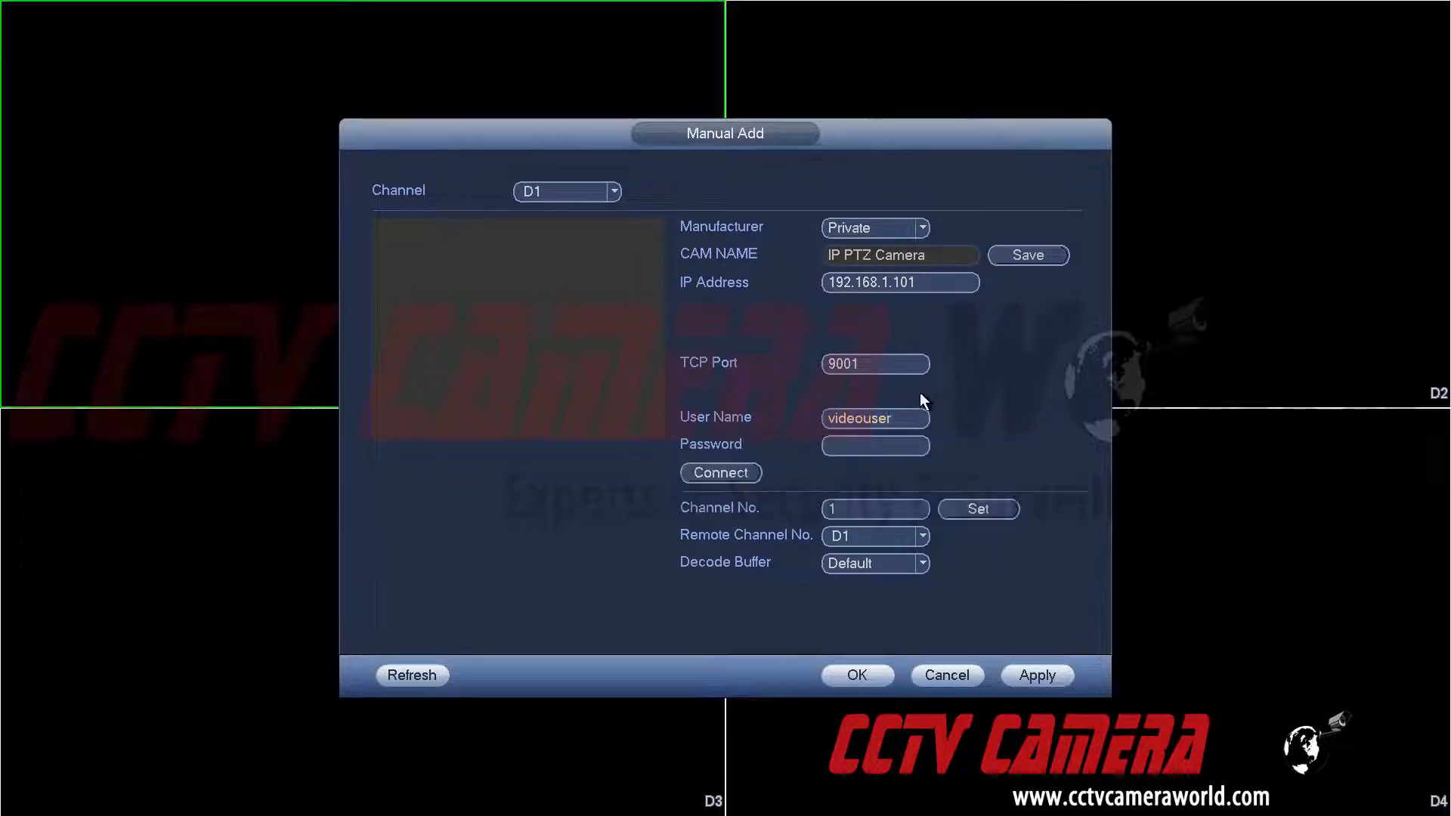
Enter the account password for the device being added.
{"action": "left_click", "coordinate": [856, 450]}
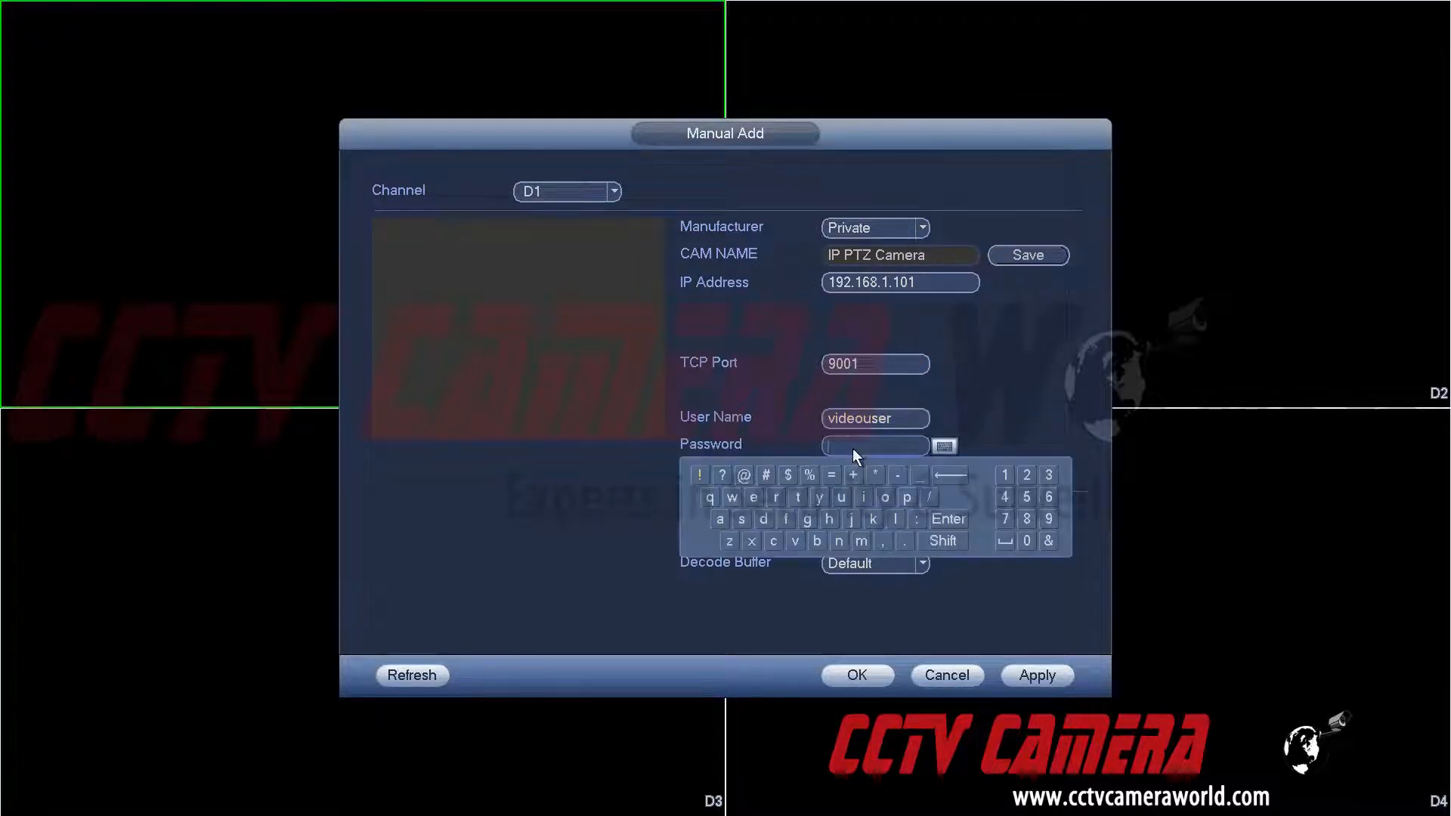
{"action": "left_click", "coordinate": [1005, 475]}
{"action": "left_click", "coordinate": [1026, 541]}
{"action": "left_click", "coordinate": [863, 497]}
{"action": "left_click", "coordinate": [939, 542]}
{"action": "left_click", "coordinate": [896, 518]}
{"action": "left_click", "coordinate": [937, 539]}
{"action": "left_click", "coordinate": [797, 497]}
{"action": "left_click", "coordinate": [747, 541]}
{"action": "left_click", "coordinate": [820, 498]}
{"action": "left_click", "coordinate": [828, 518]}
{"action": "left_click", "coordinate": [976, 393]}
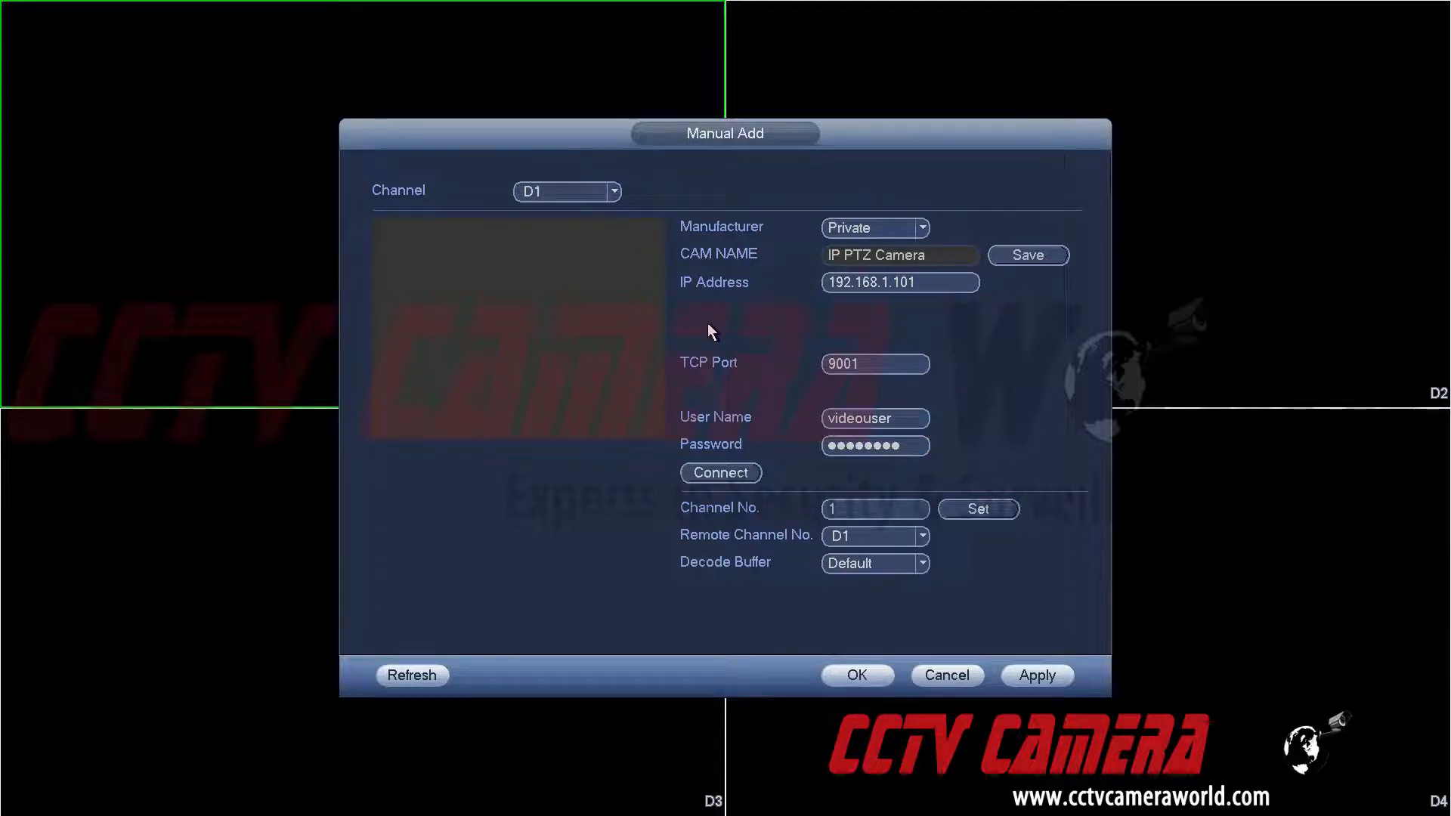
Connect to the remote recorder, choose remote channel D1 and save the manually added device.
{"action": "left_click", "coordinate": [716, 473]}
{"action": "left_click", "coordinate": [846, 535]}
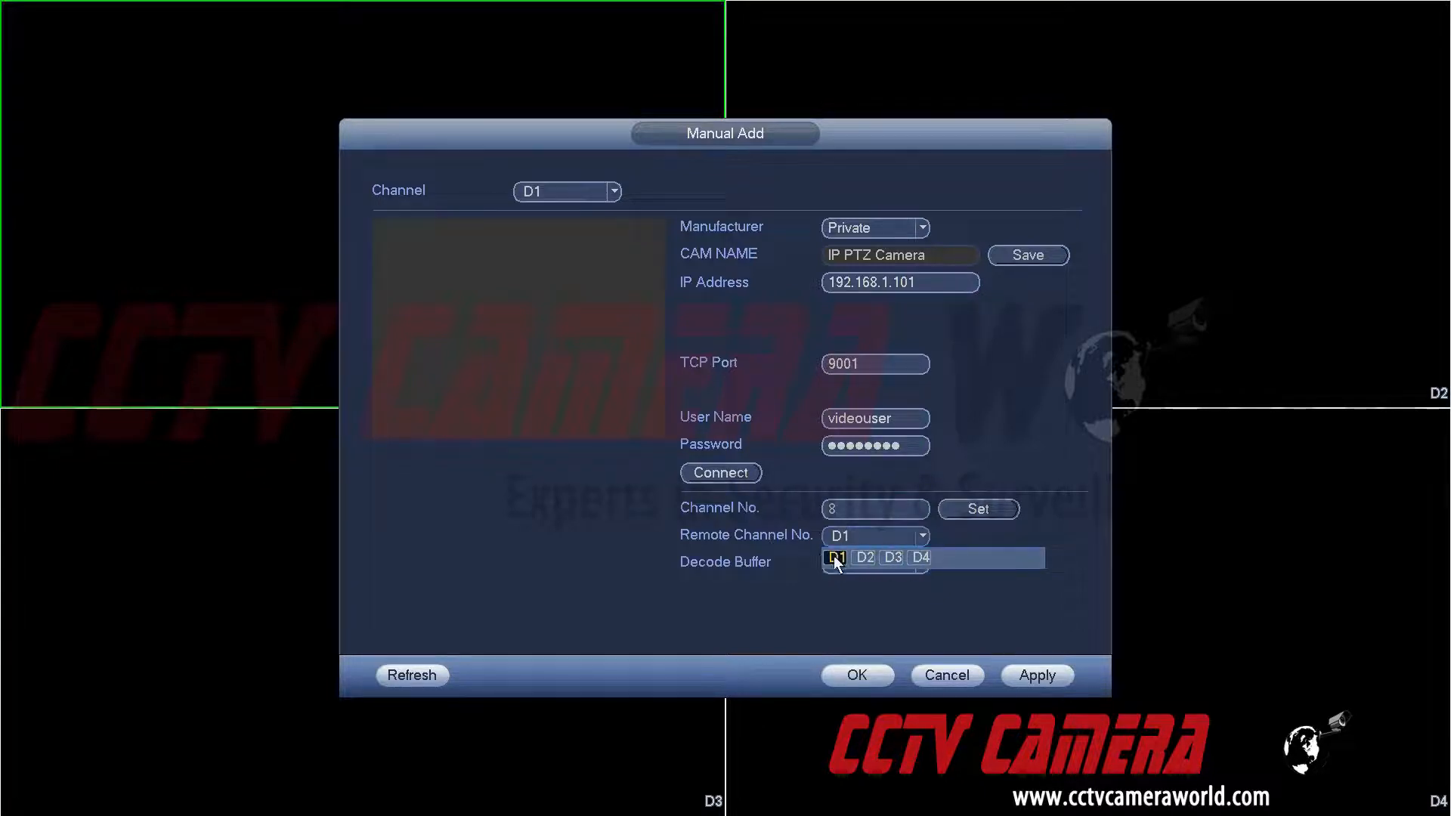
{"action": "left_click", "coordinate": [837, 559]}
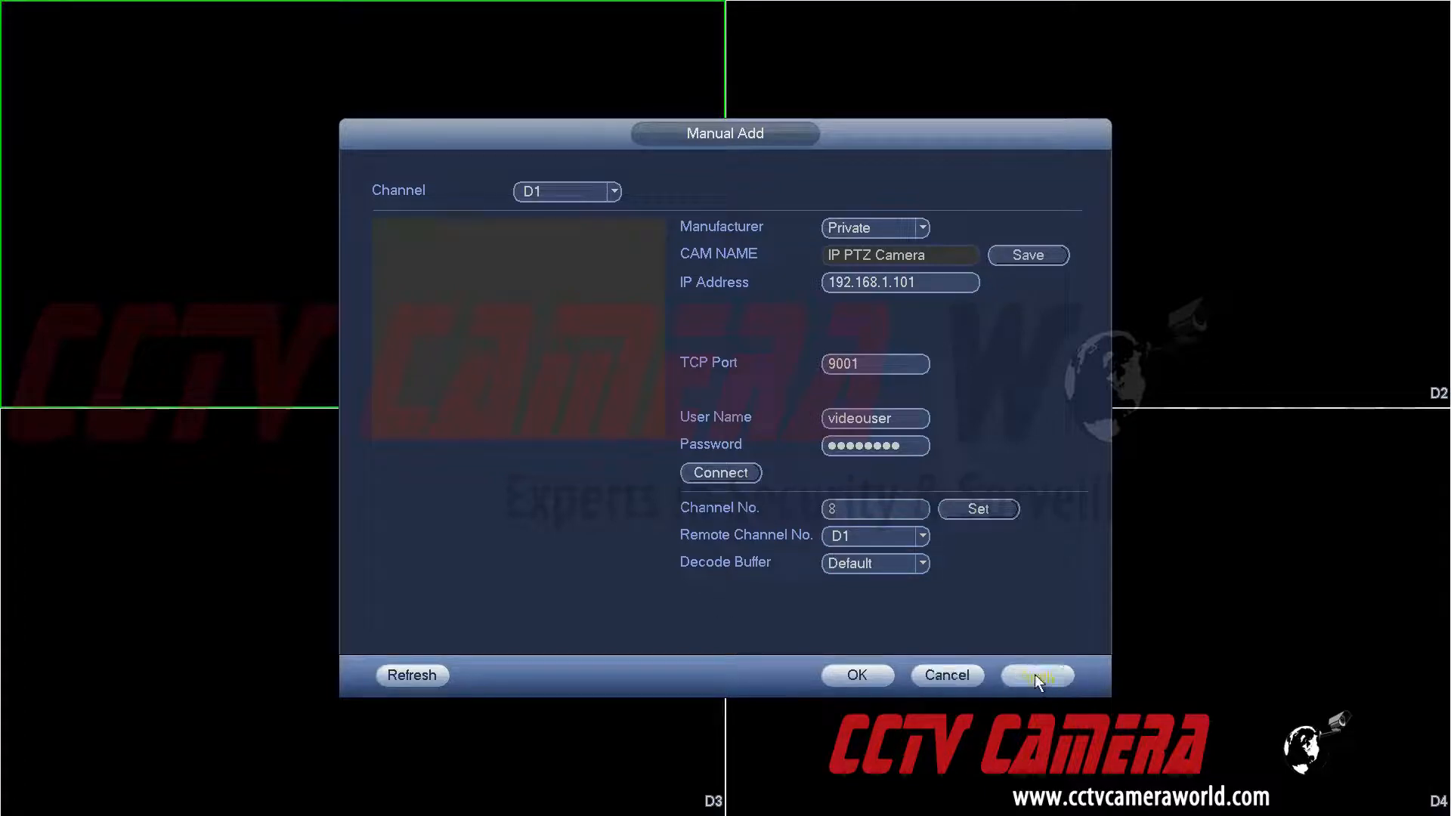
{"action": "left_click", "coordinate": [828, 670]}
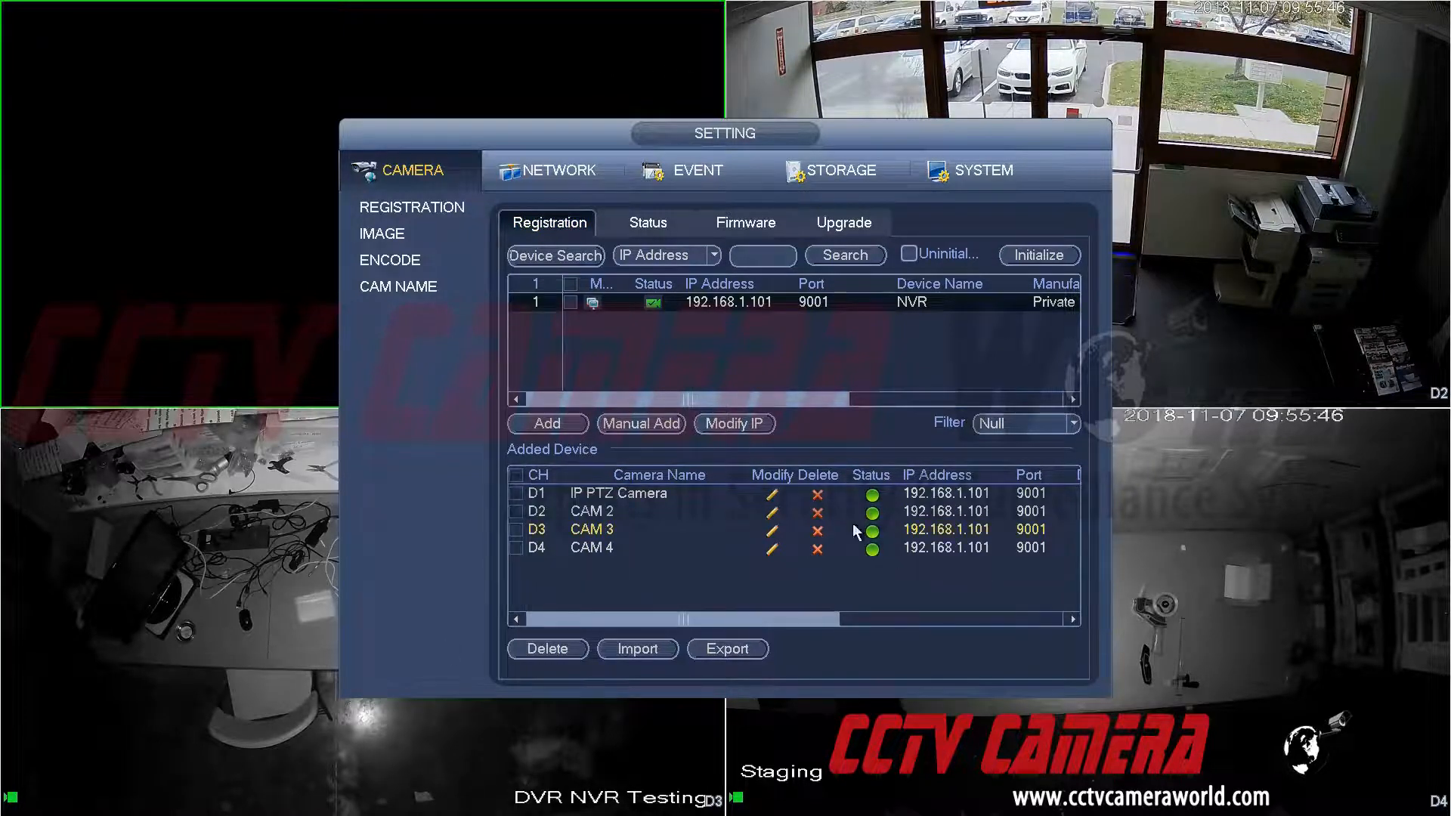
Modify the IP PTZ Camera on channel D1 to use remote channel D5 and save the change.
{"action": "left_click", "coordinate": [773, 491]}
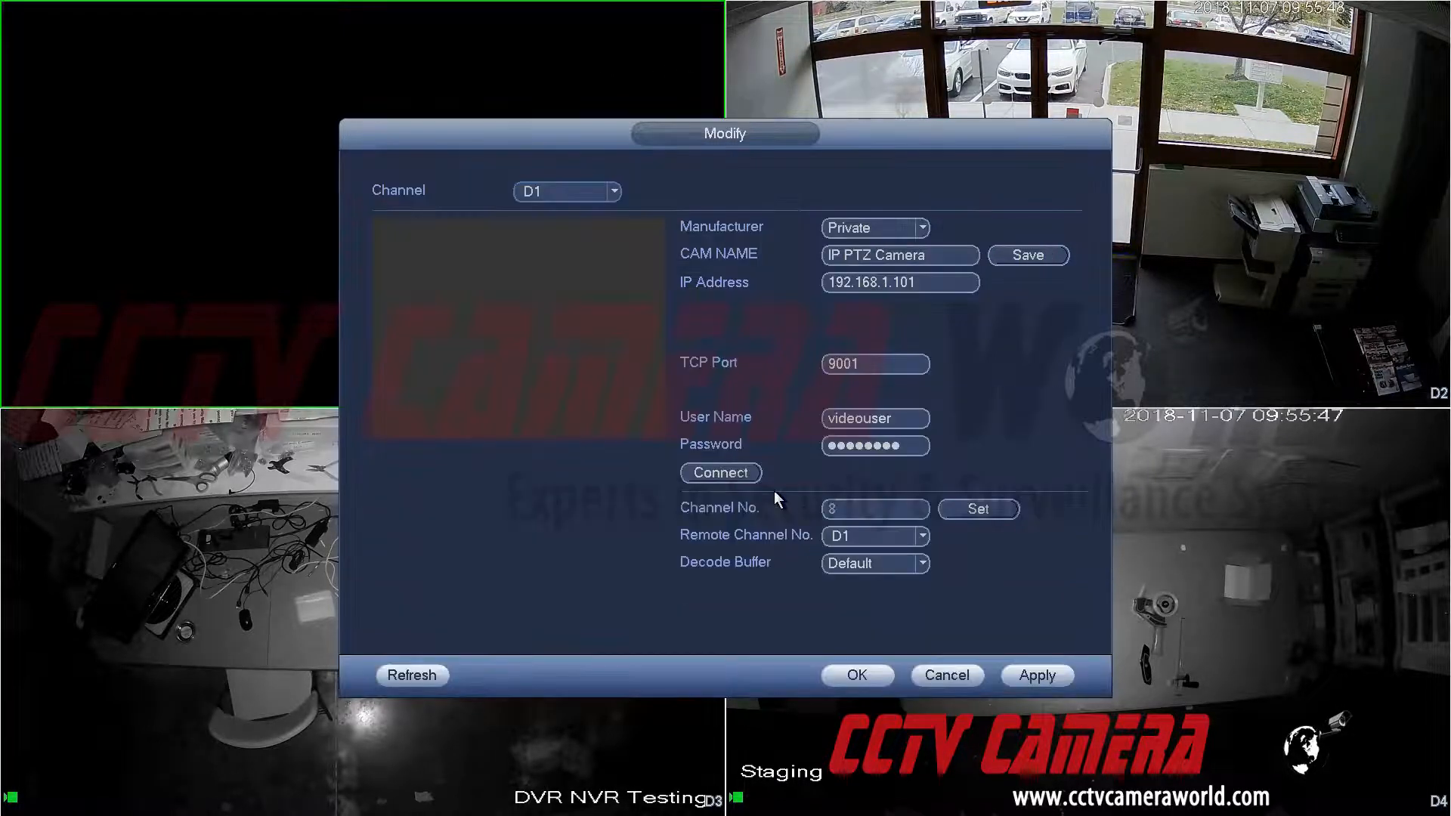
{"action": "left_click", "coordinate": [861, 538]}
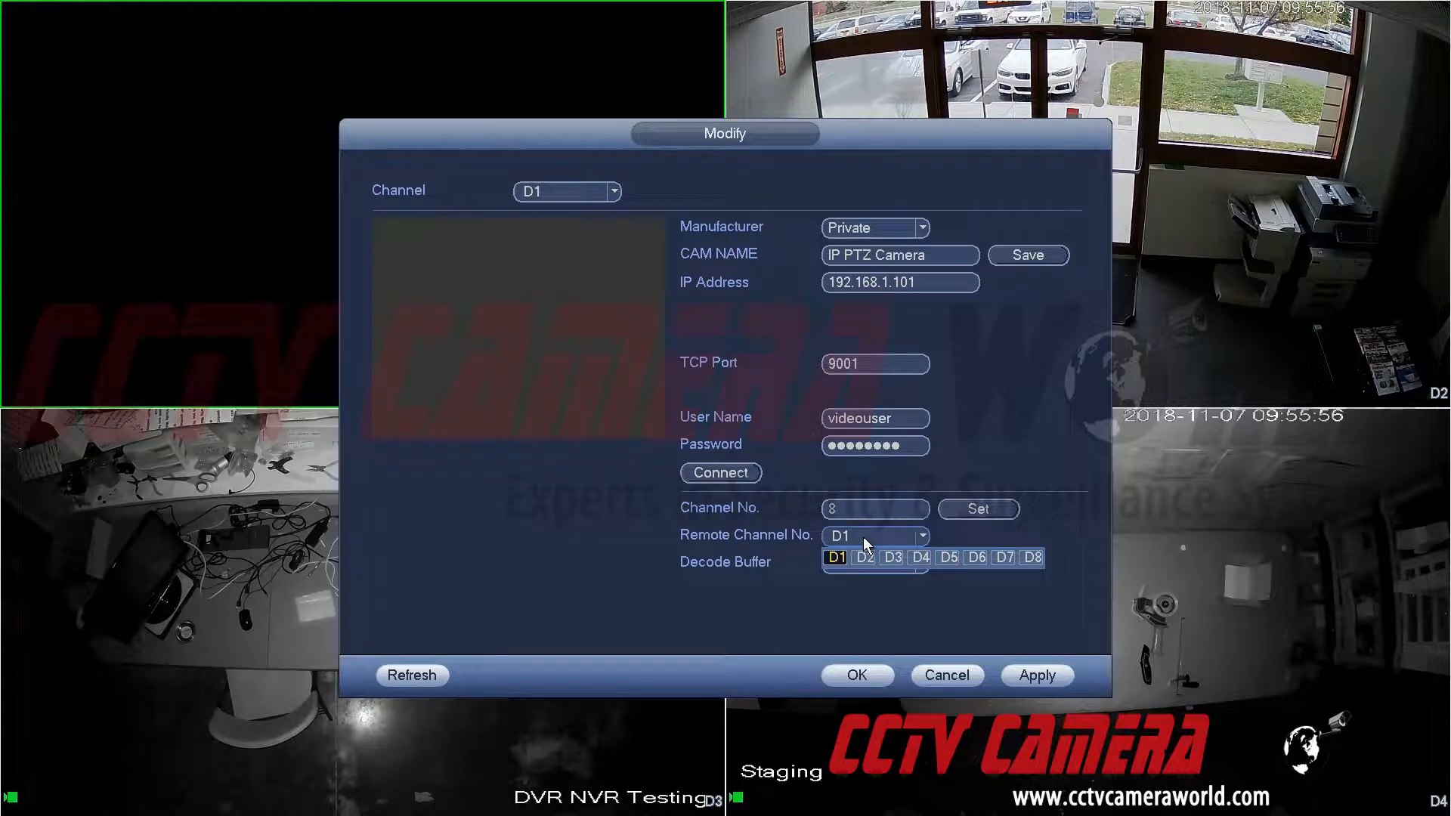
{"action": "left_click", "coordinate": [948, 559]}
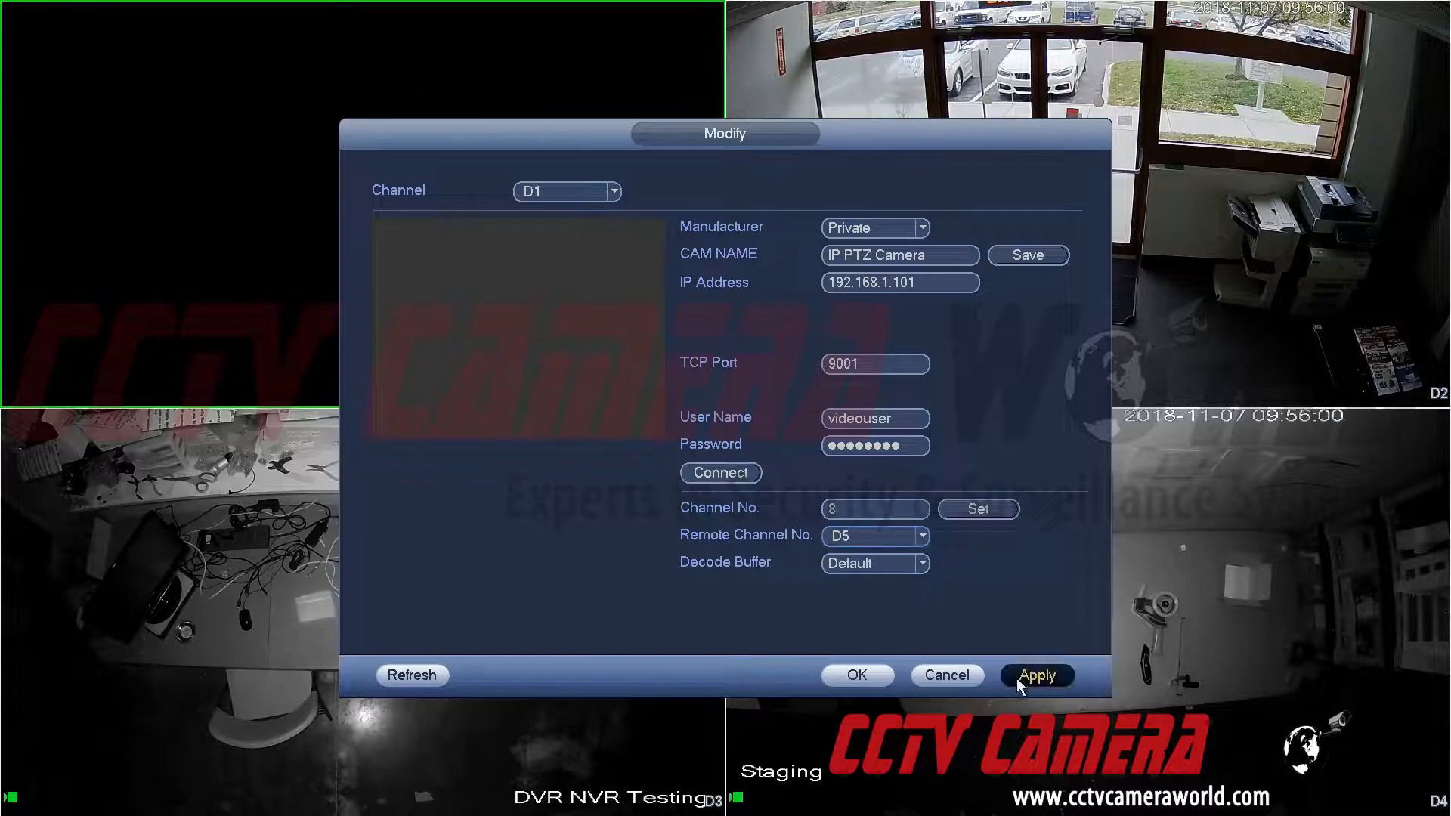
{"action": "left_click", "coordinate": [881, 679]}
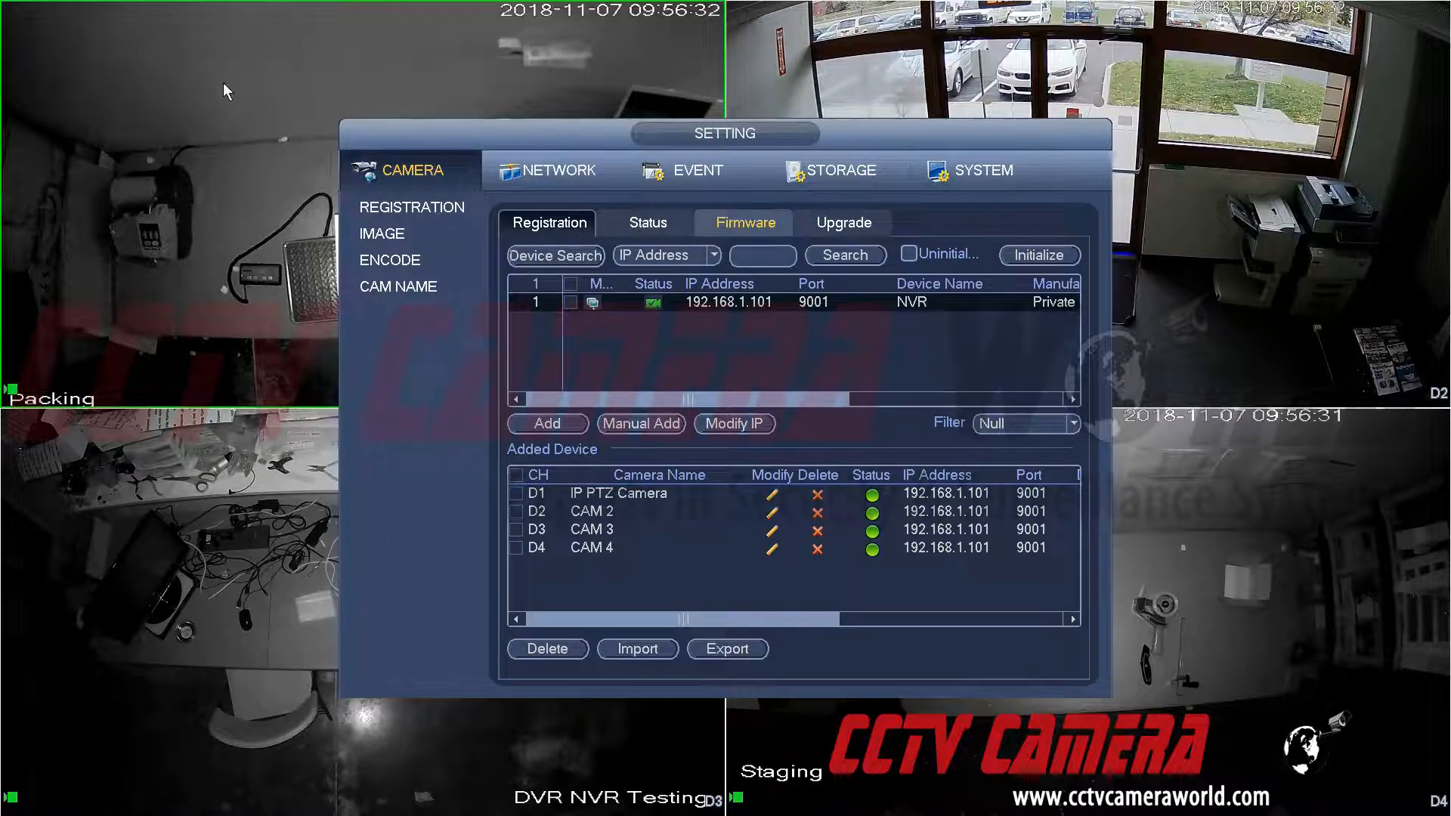
Modify CAM 2 on channel D2 to use remote channel D4 and save the change.
{"action": "left_click", "coordinate": [771, 510]}
{"action": "left_click", "coordinate": [864, 533]}
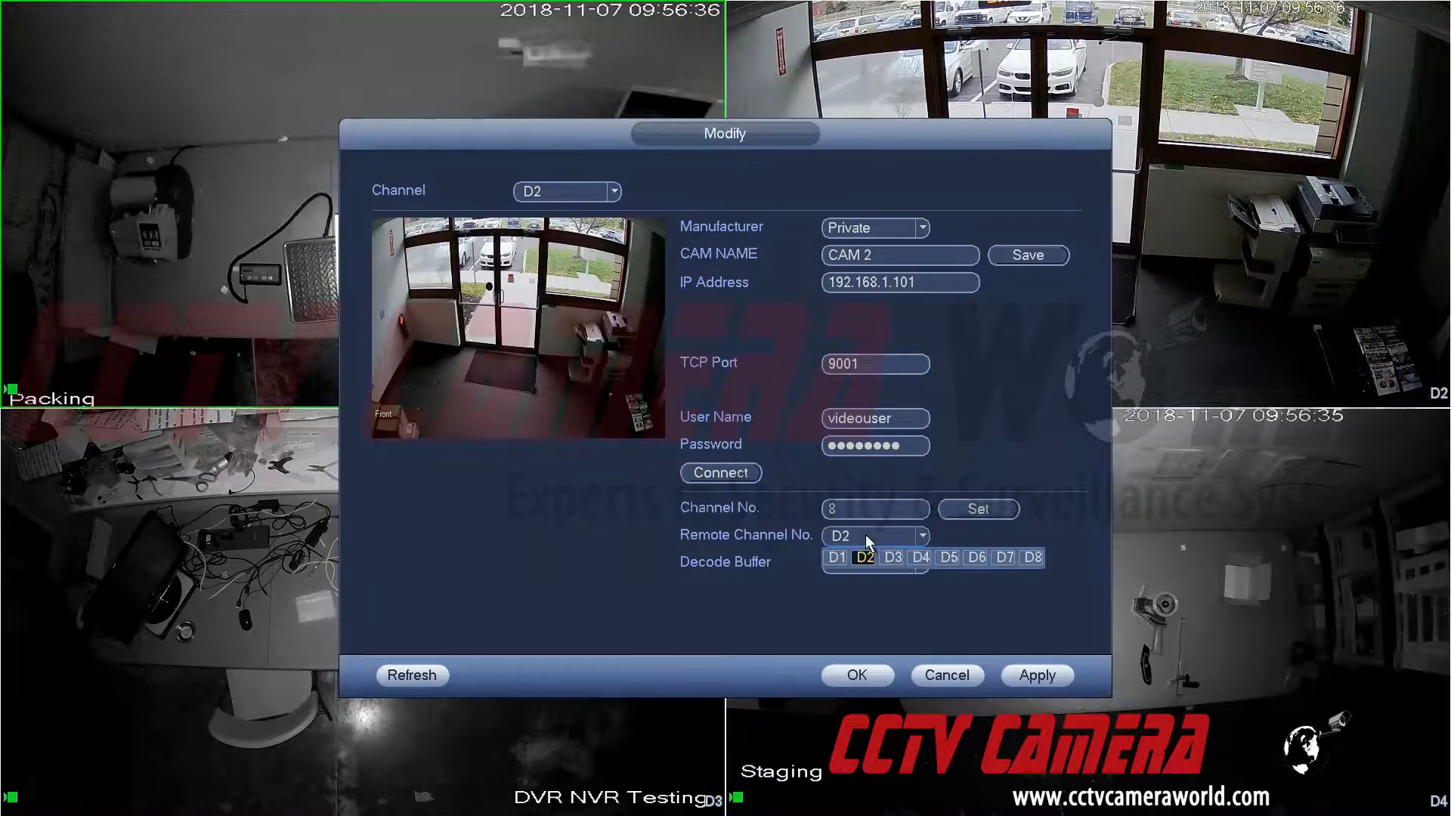
{"action": "left_click", "coordinate": [921, 558]}
{"action": "left_click", "coordinate": [1036, 674]}
{"action": "left_click", "coordinate": [869, 675]}
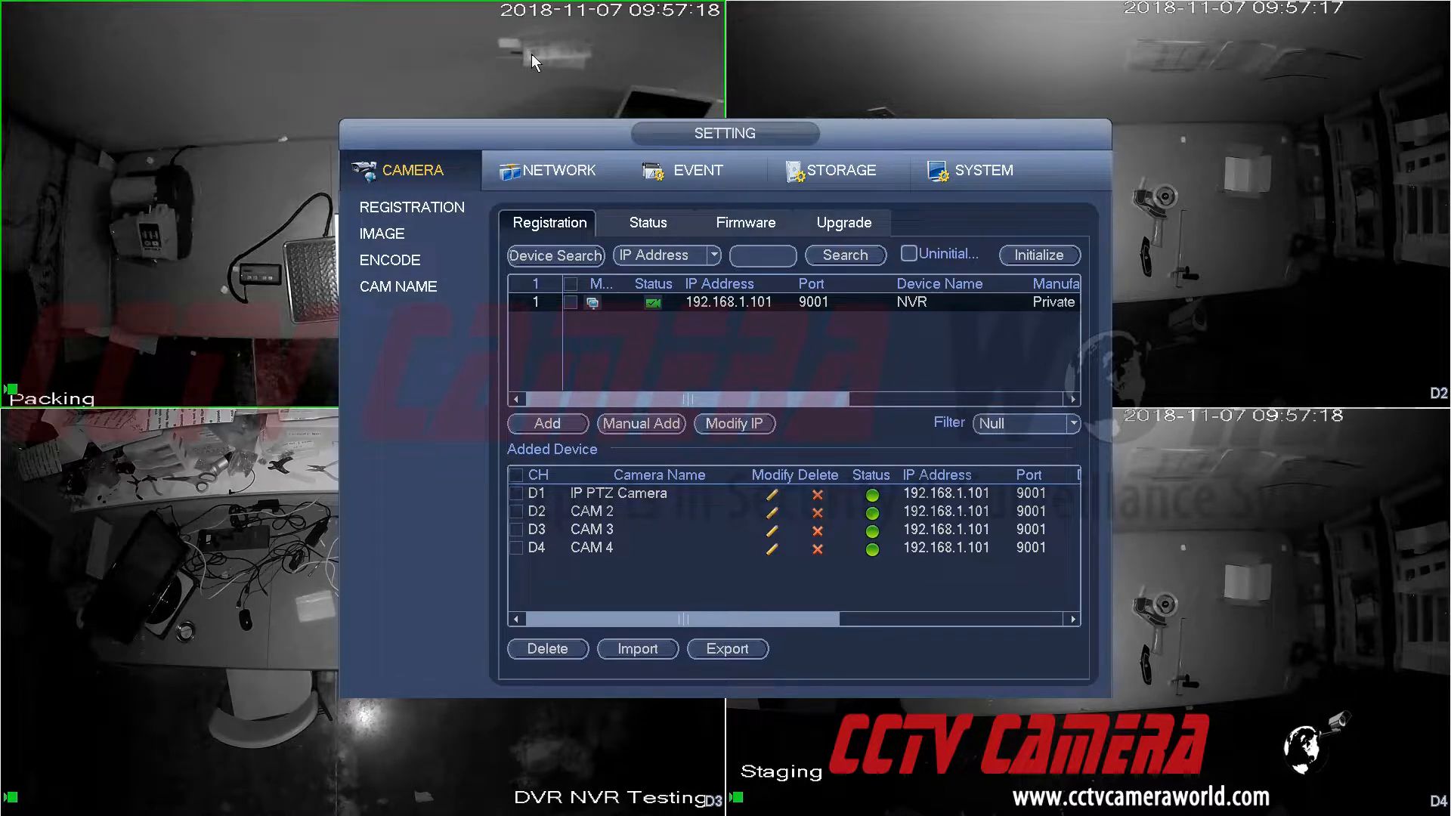
Delete CAM 3 and CAM 4 from the added devices and return to the live view.
{"action": "left_click", "coordinate": [772, 512]}
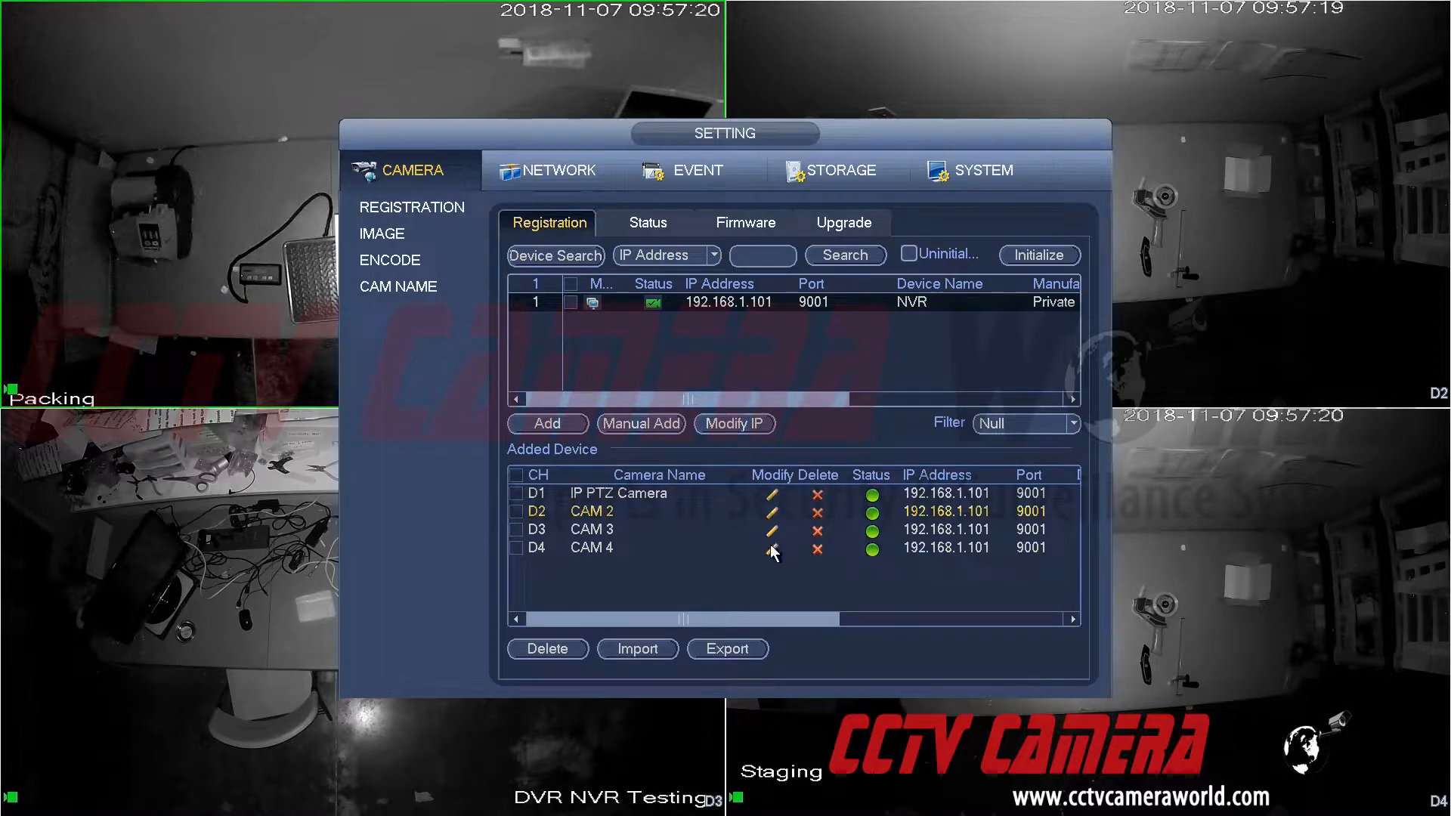
{"action": "left_click", "coordinate": [816, 531]}
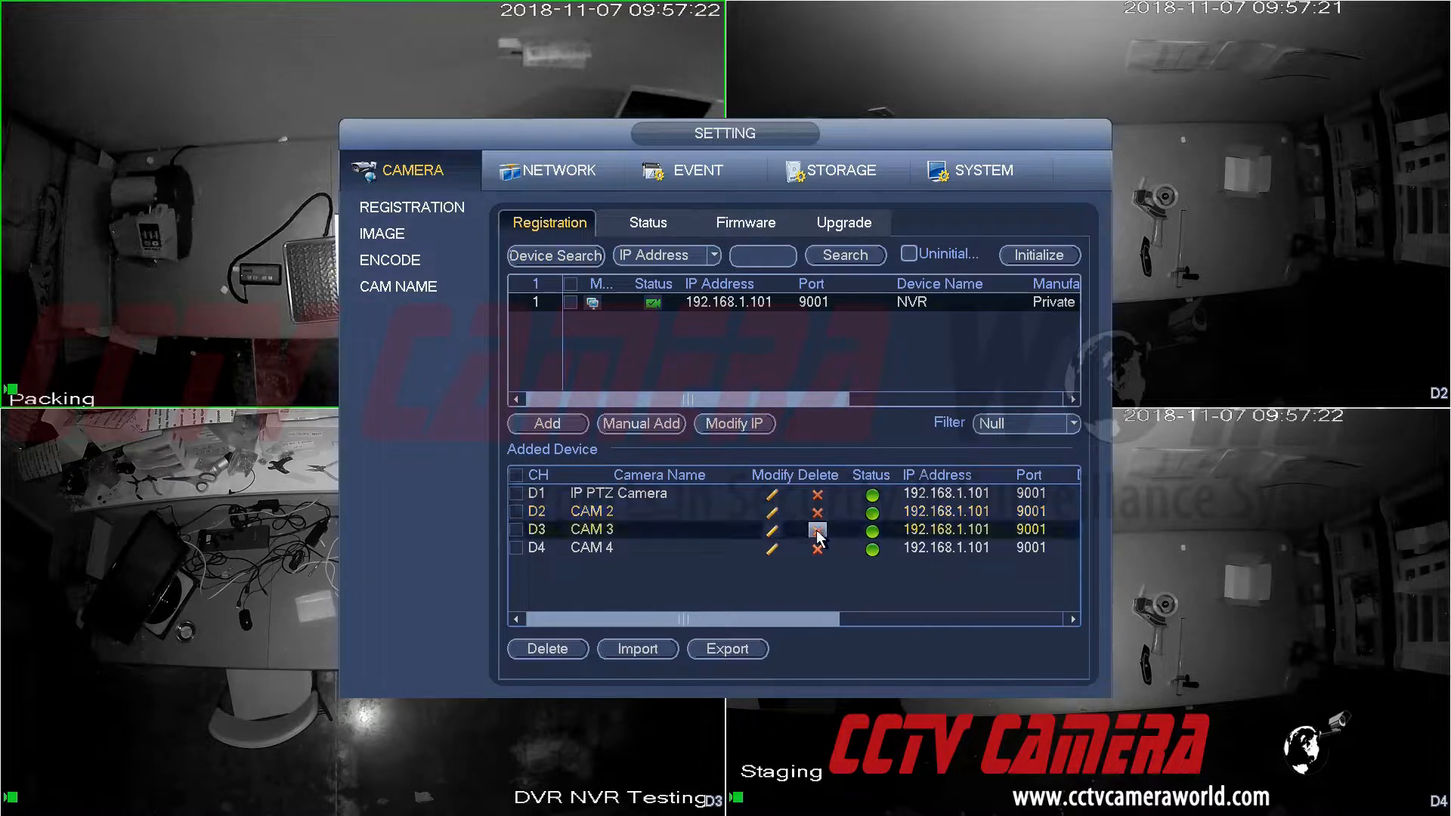
{"action": "left_click", "coordinate": [813, 532]}
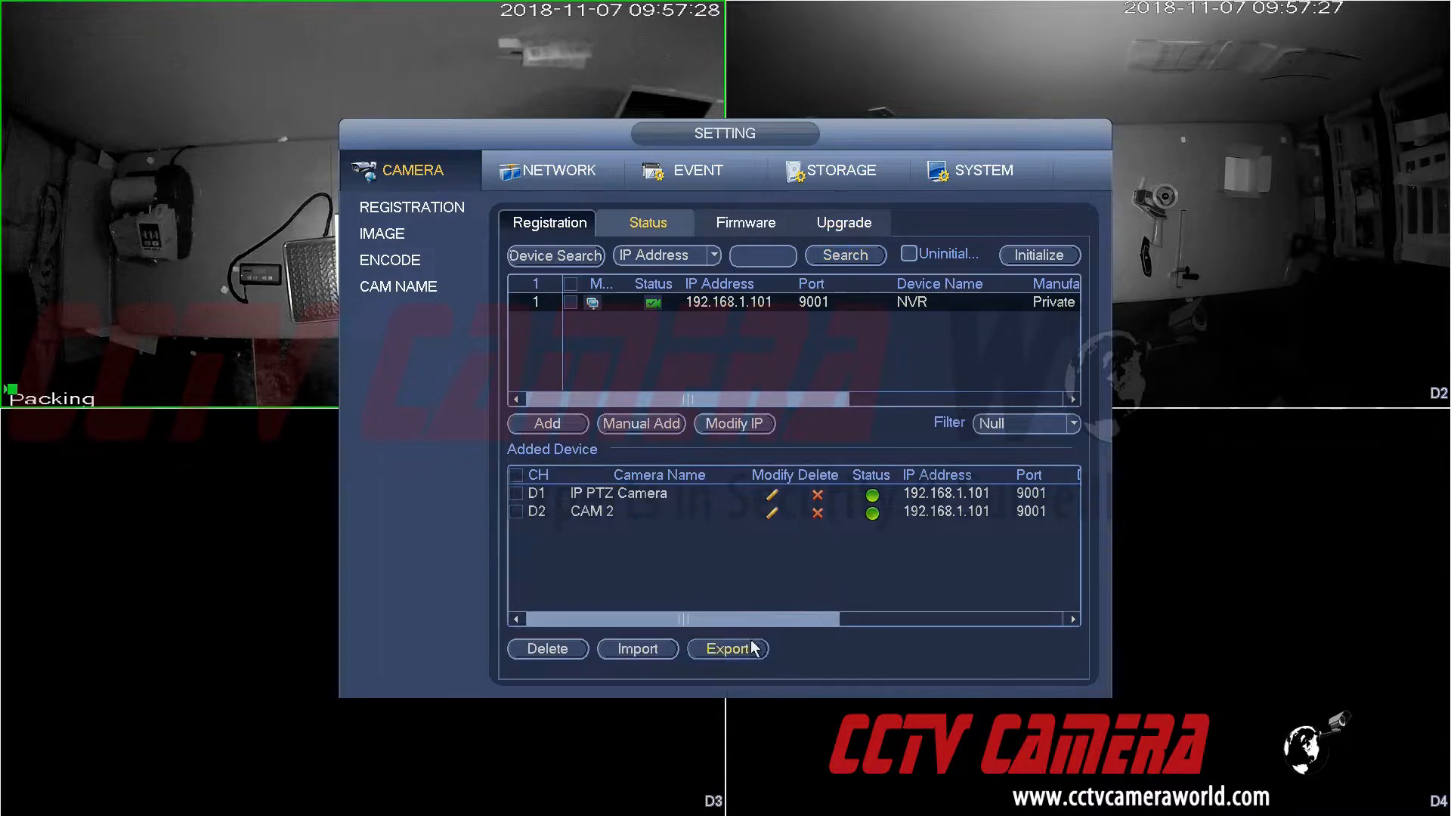
{"action": "right_click", "coordinate": [804, 556]}
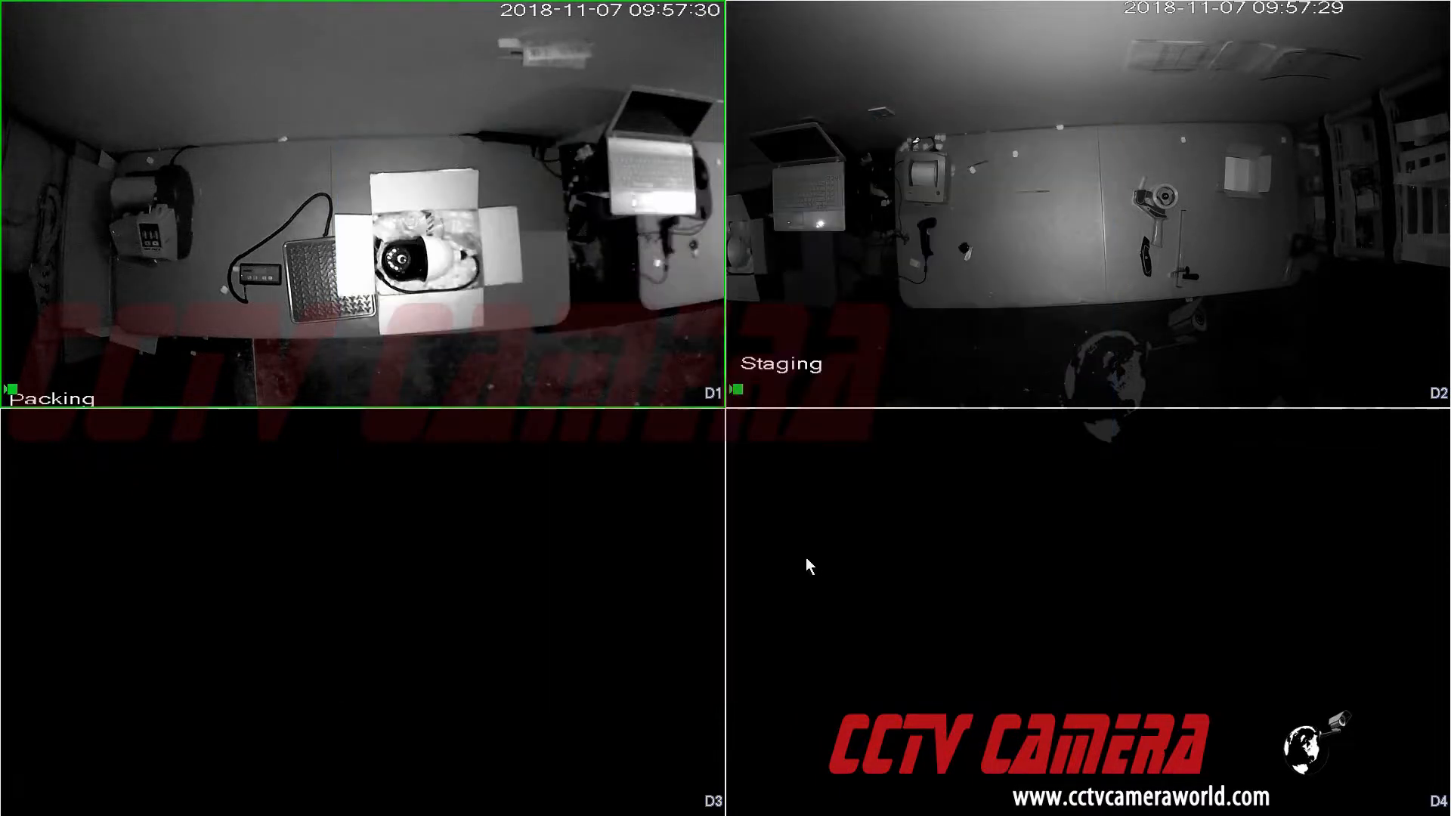